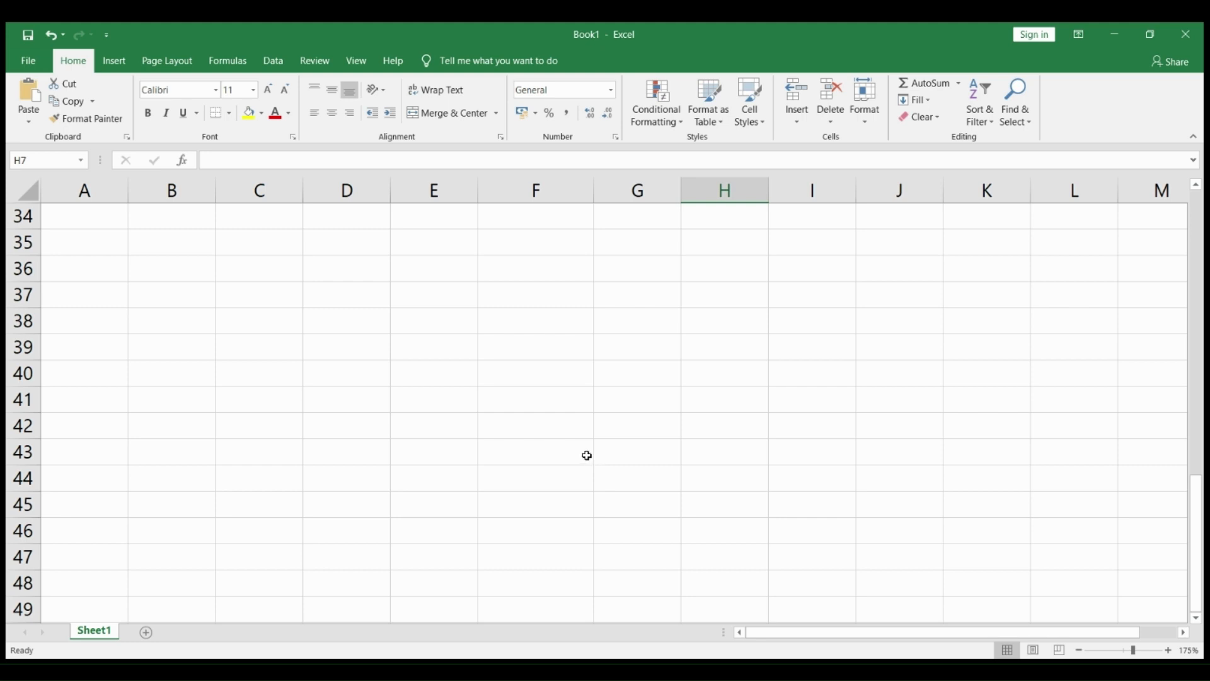
Step: Examine the capitalization of the first and last names listed in cells F3 to F9
{"action": "scroll", "coordinate": [585, 462], "scroll_direction": "up", "scroll_amount": 1}
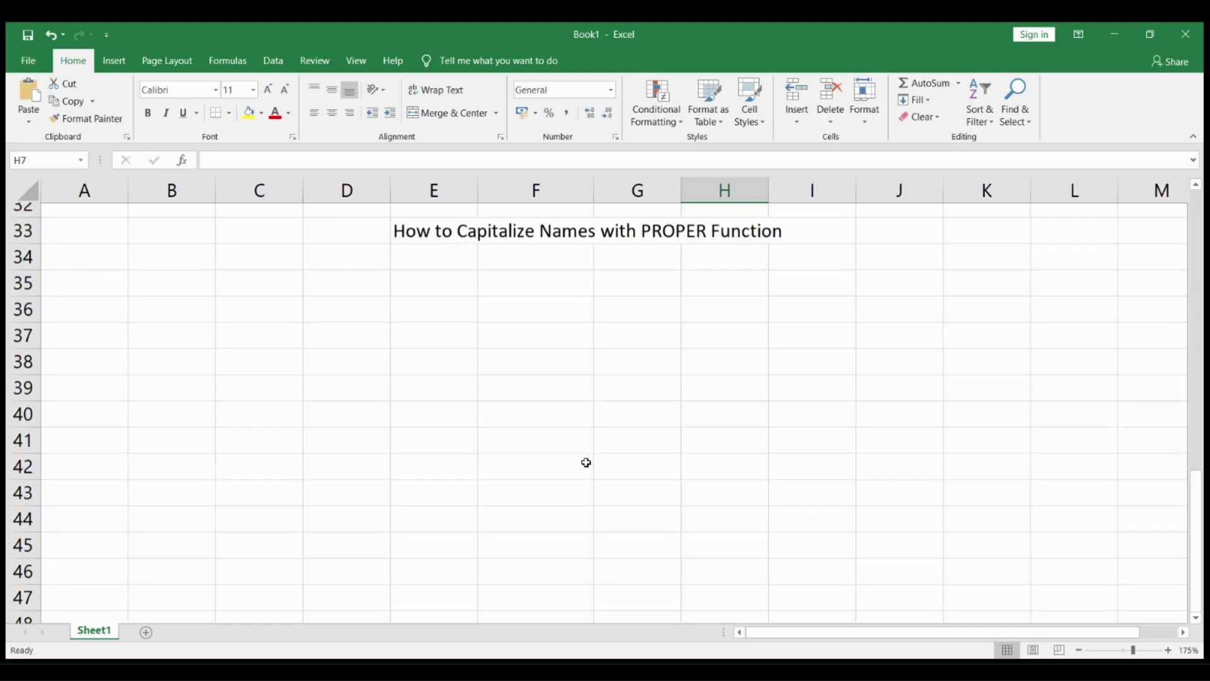
{"action": "scroll", "coordinate": [586, 462], "scroll_direction": "up", "scroll_amount": 3}
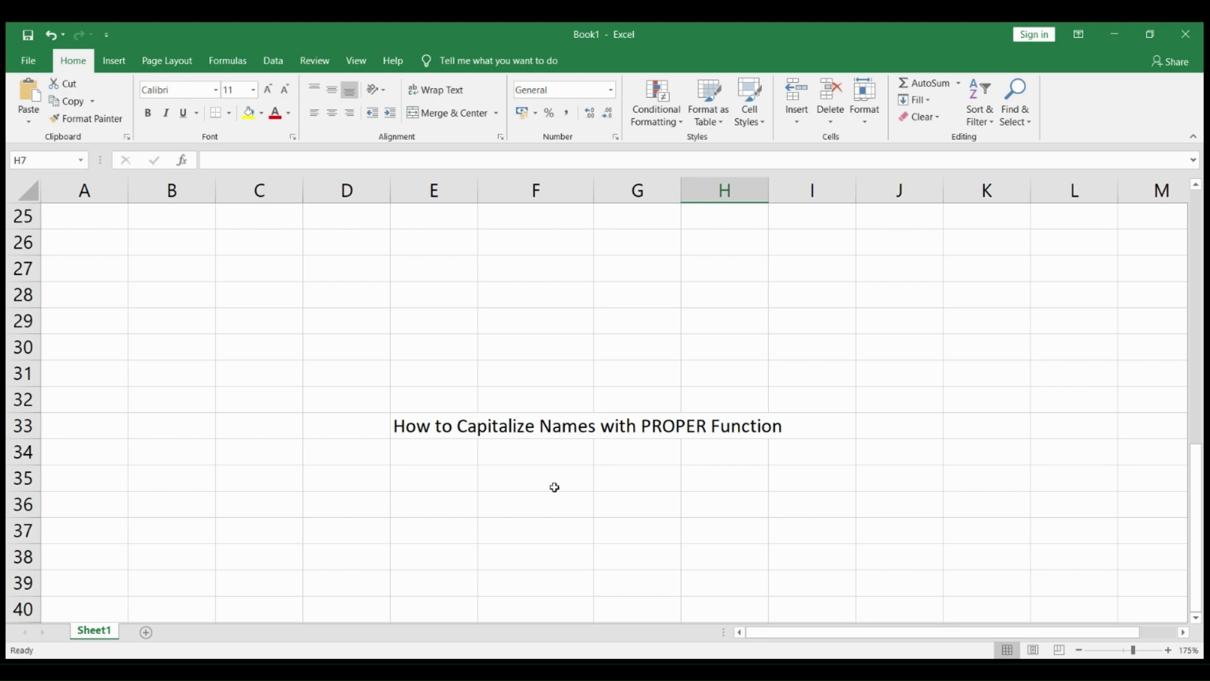
{"action": "scroll", "coordinate": [554, 487], "scroll_direction": "up", "scroll_amount": 8}
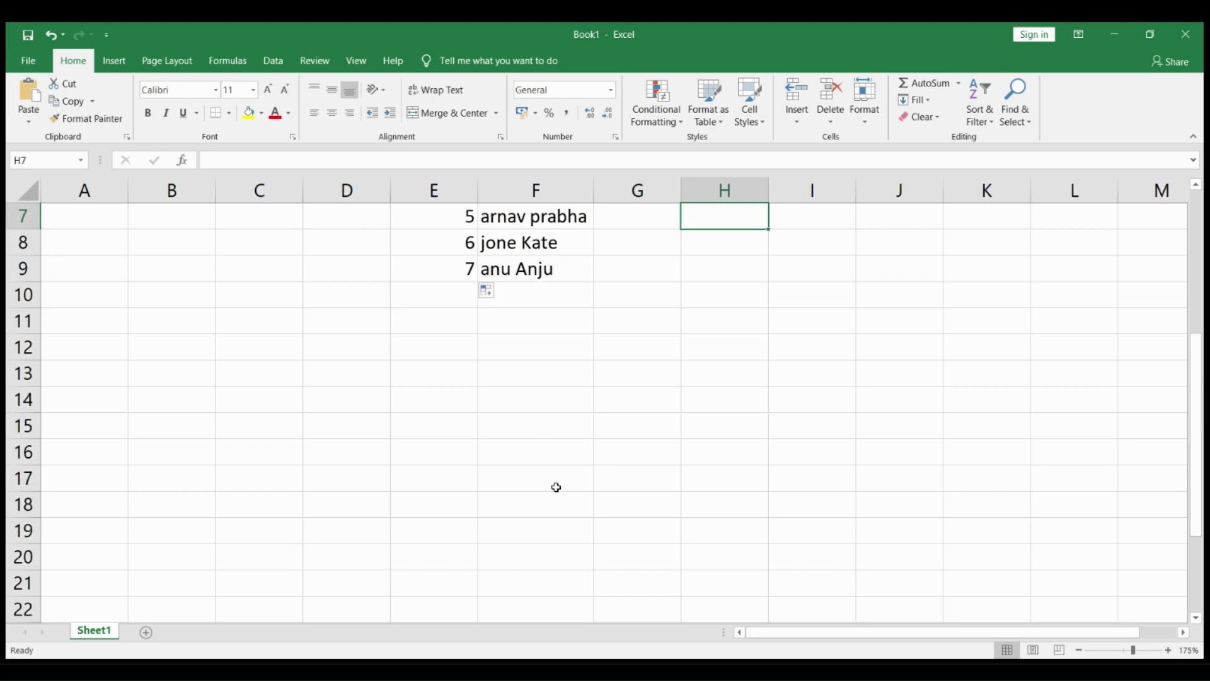
{"action": "scroll", "coordinate": [559, 489], "scroll_direction": "down", "scroll_amount": 1}
{"action": "scroll", "coordinate": [559, 488], "scroll_direction": "up", "scroll_amount": 1}
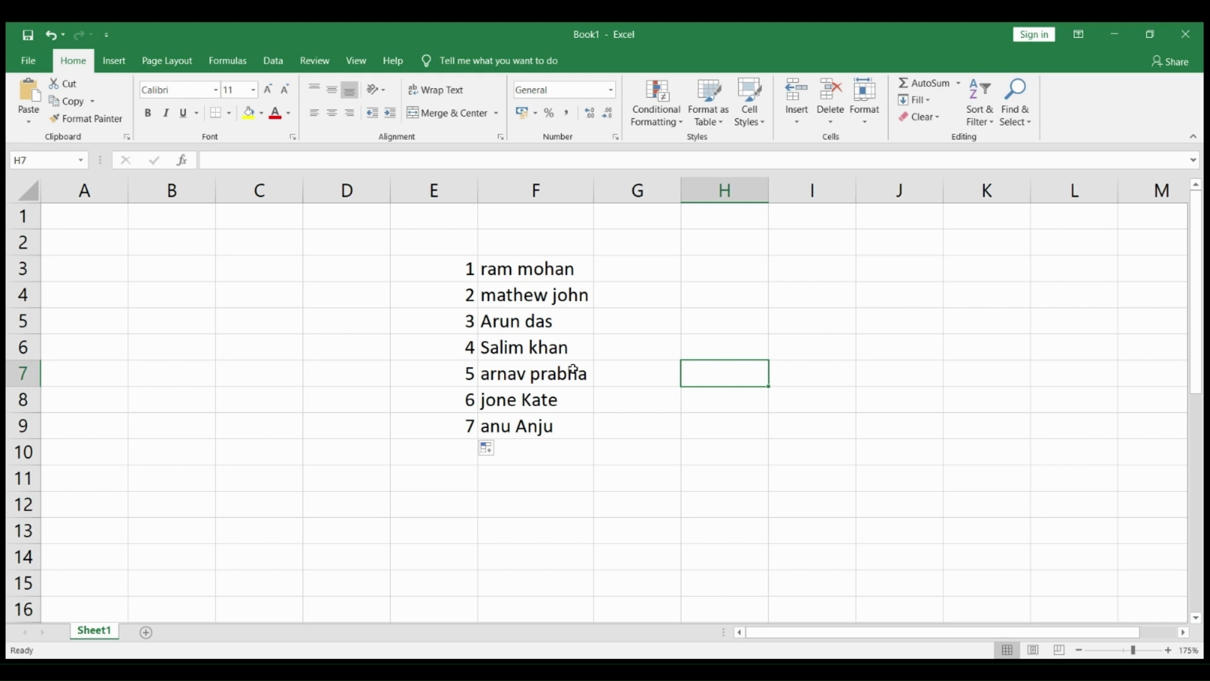
{"action": "left_click", "coordinate": [516, 268]}
{"action": "left_click_drag", "start_coordinate": [516, 268], "coordinate": [535, 428]}
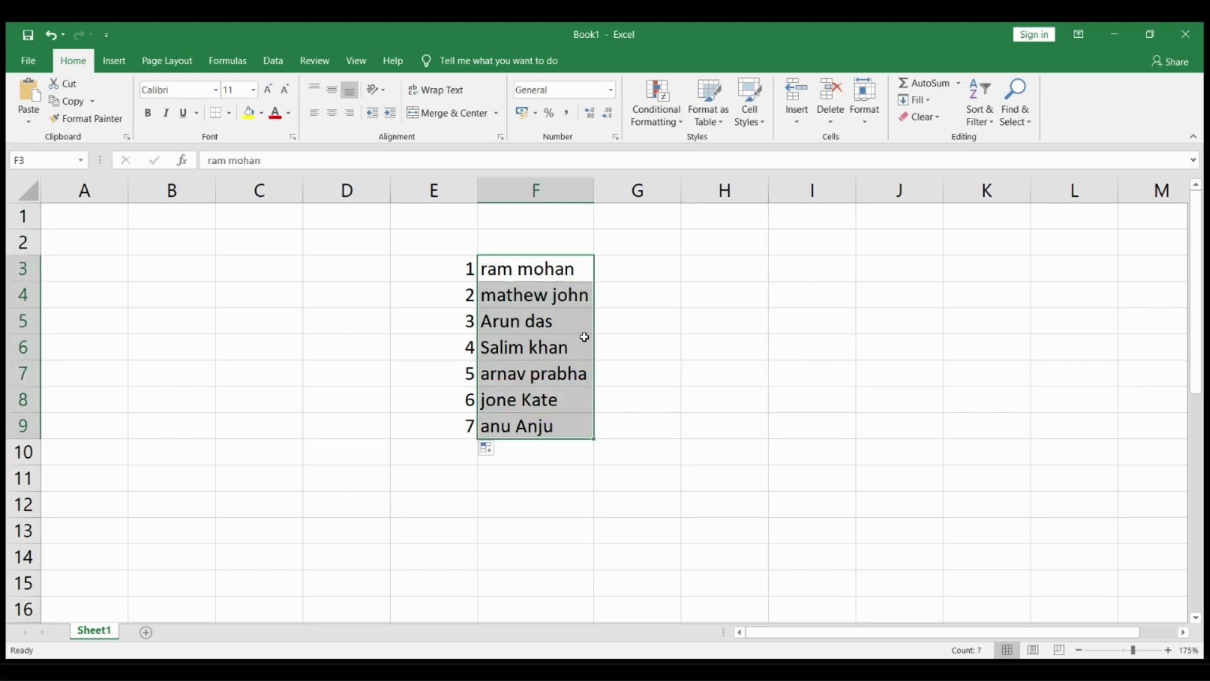
{"action": "left_click", "coordinate": [635, 269]}
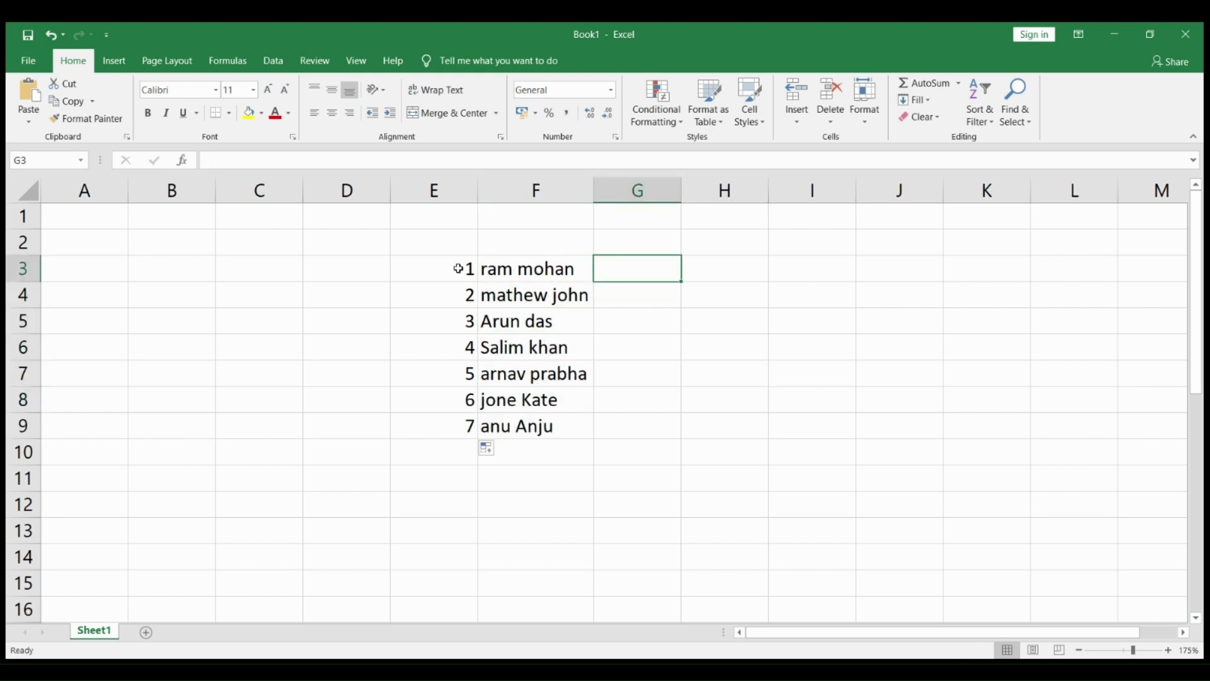
{"action": "left_click", "coordinate": [543, 269]}
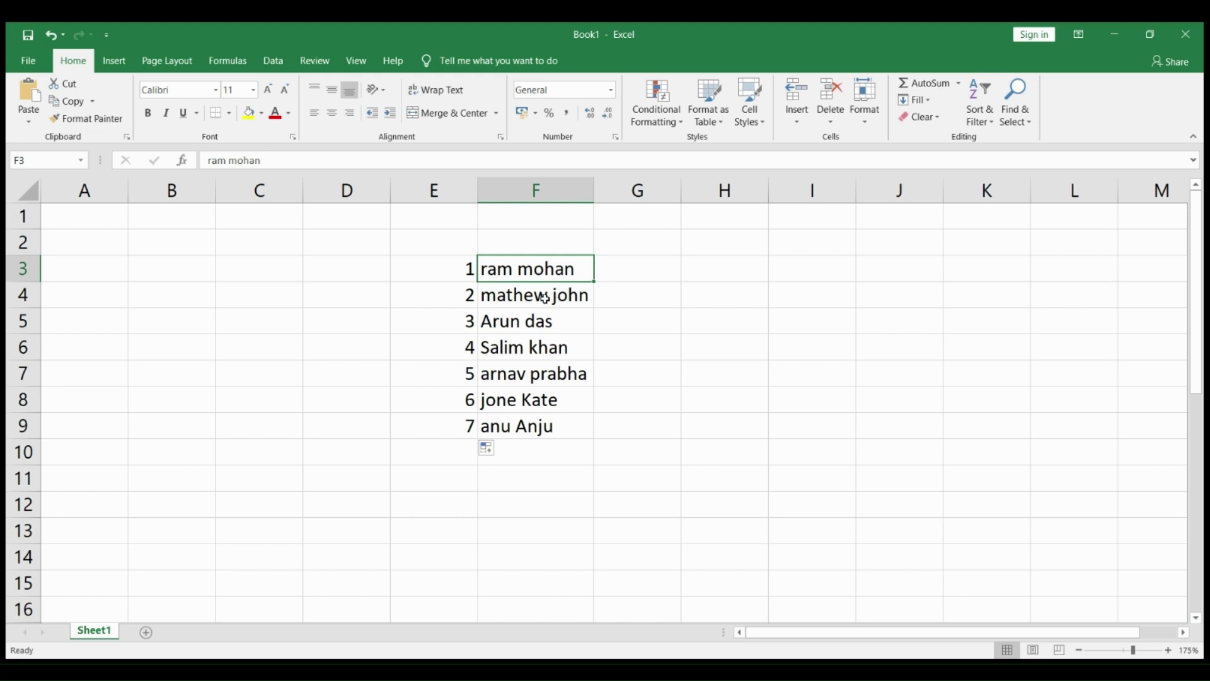
{"action": "left_click", "coordinate": [545, 298]}
{"action": "left_click", "coordinate": [547, 320]}
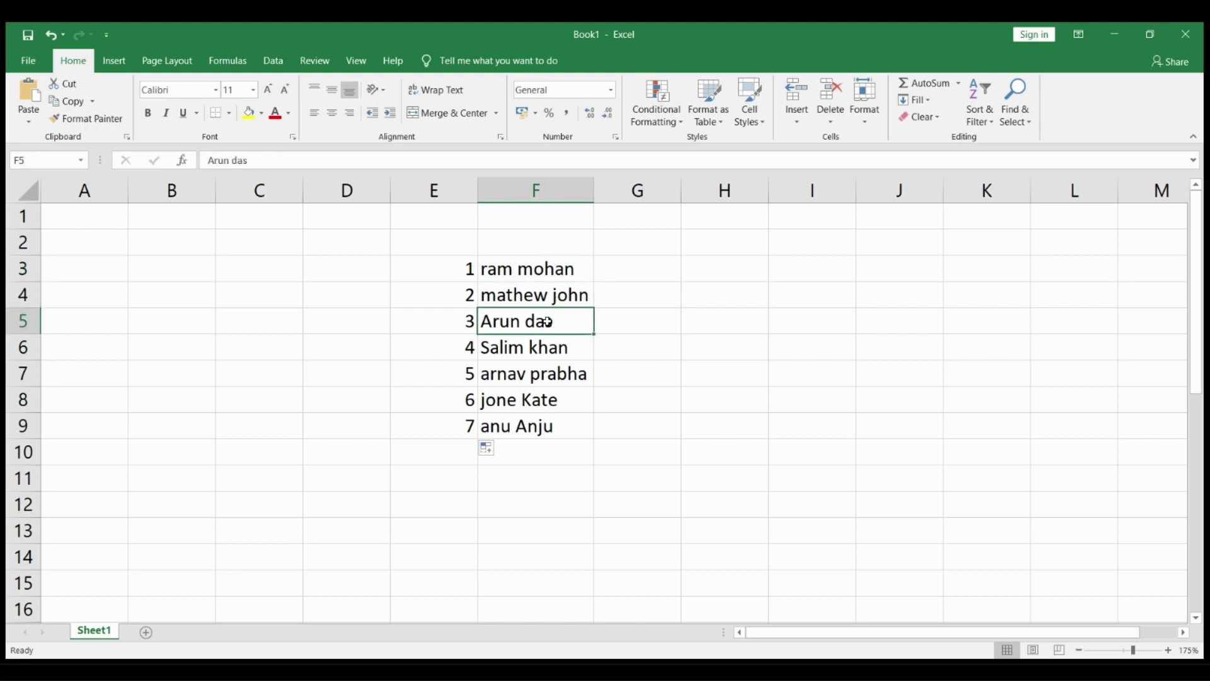
{"action": "left_click", "coordinate": [554, 301]}
{"action": "left_click", "coordinate": [549, 269]}
{"action": "left_click", "coordinate": [546, 294]}
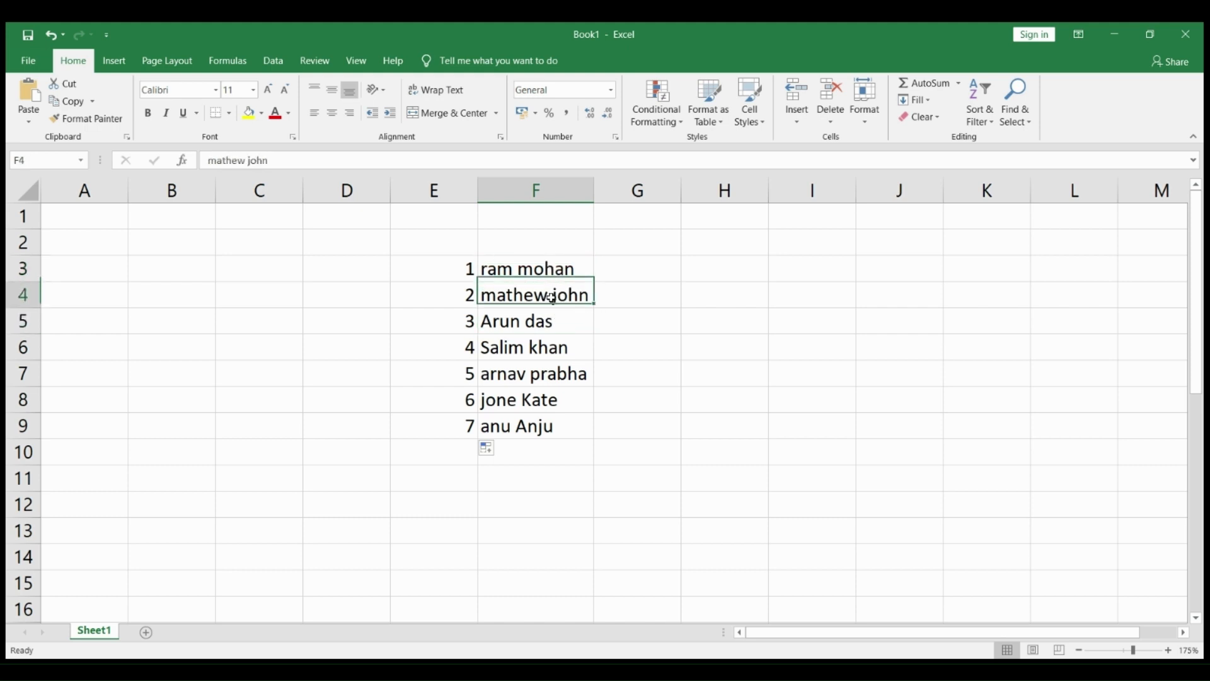
{"action": "left_click", "coordinate": [511, 271]}
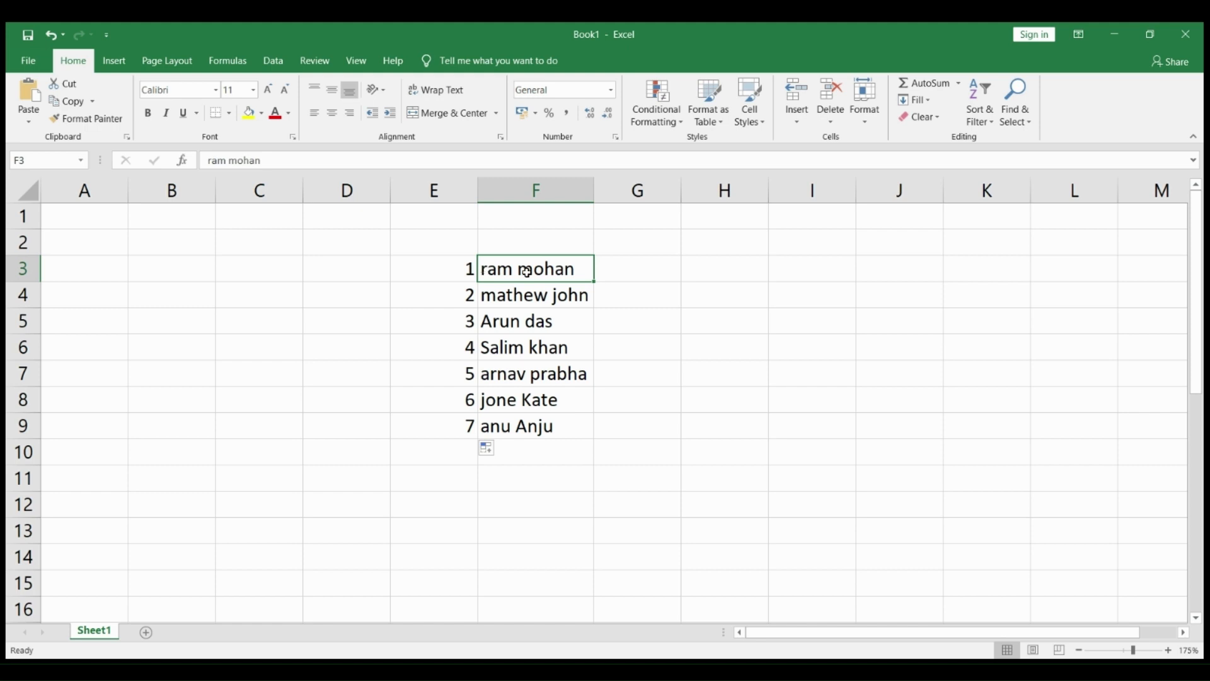
{"action": "left_click", "coordinate": [546, 297]}
{"action": "left_click", "coordinate": [504, 321]}
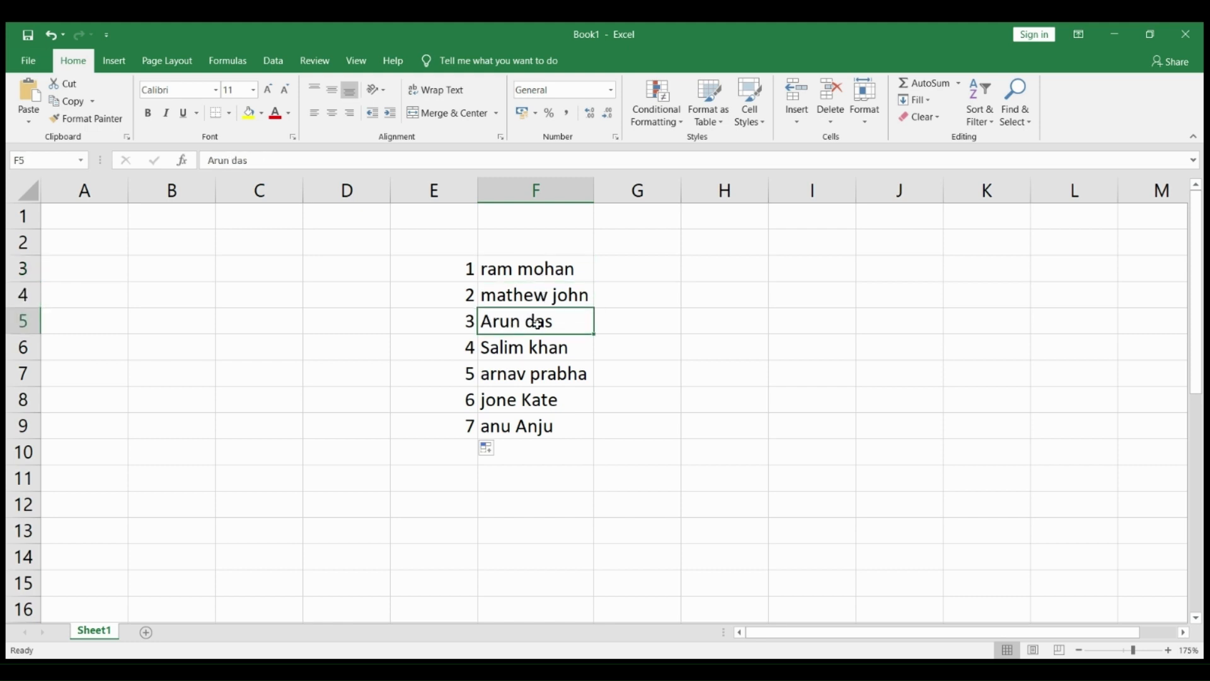
Step: Enter the formula =PROPER(F3) in cell G3 and autofit the width of column G
{"action": "left_click", "coordinate": [637, 274]}
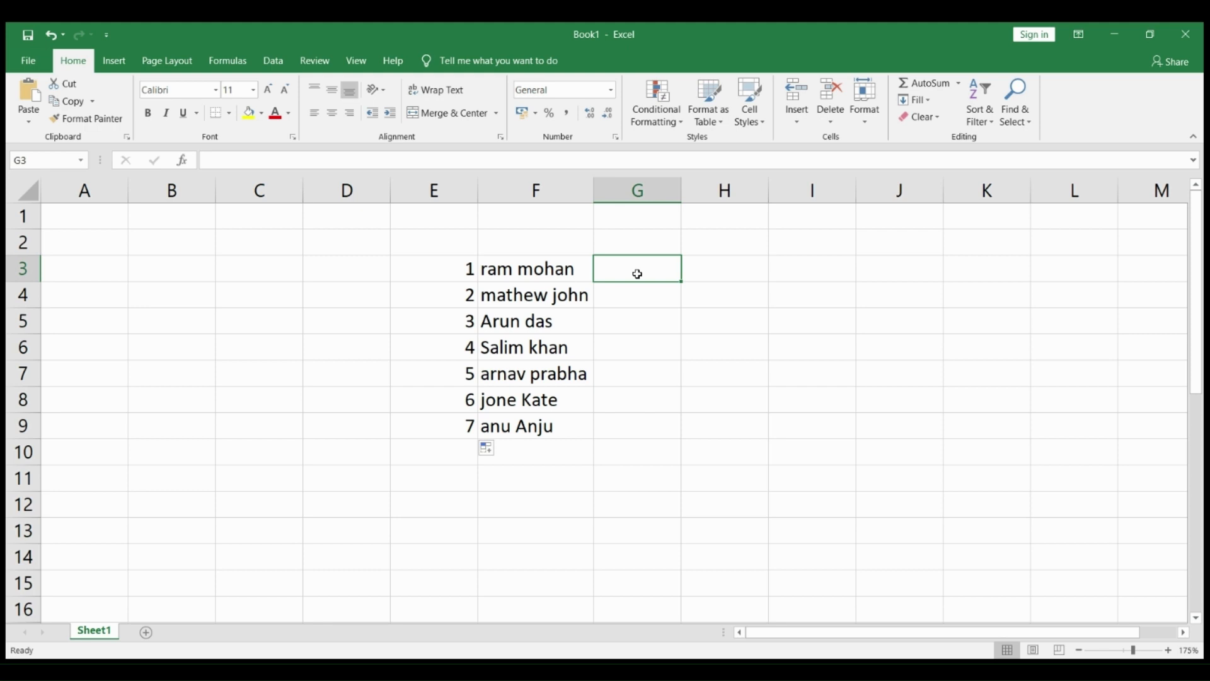
{"action": "type", "text": "="}
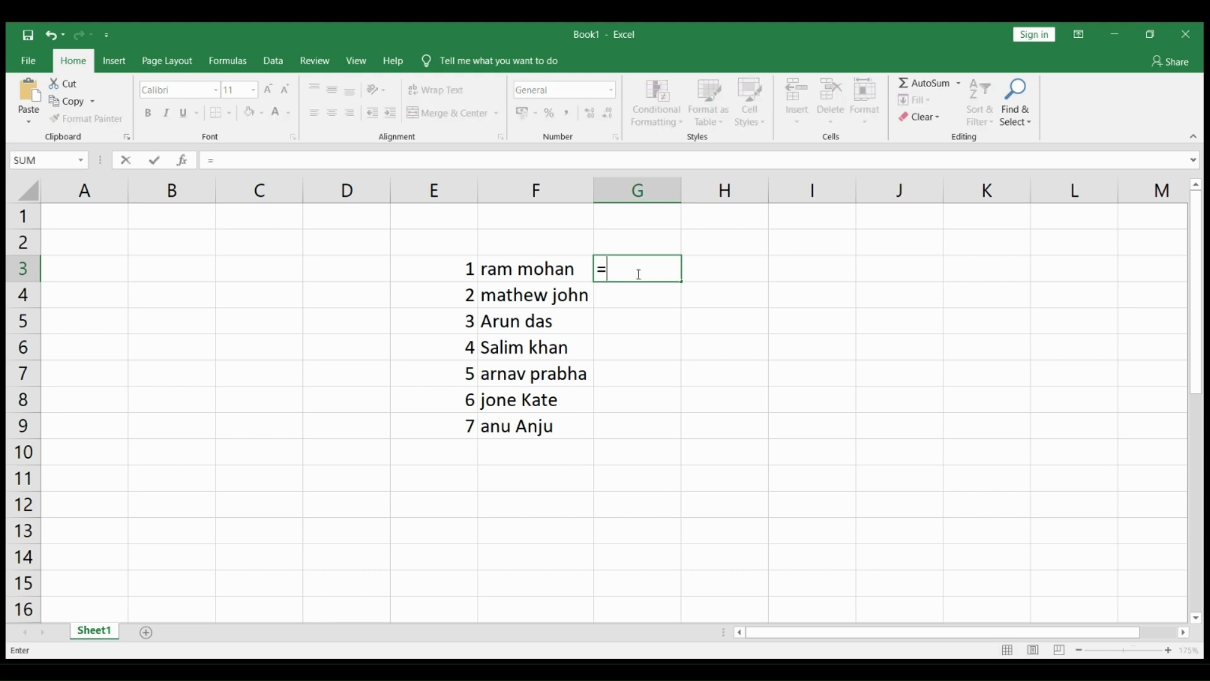
{"action": "type", "text": "PROPER"}
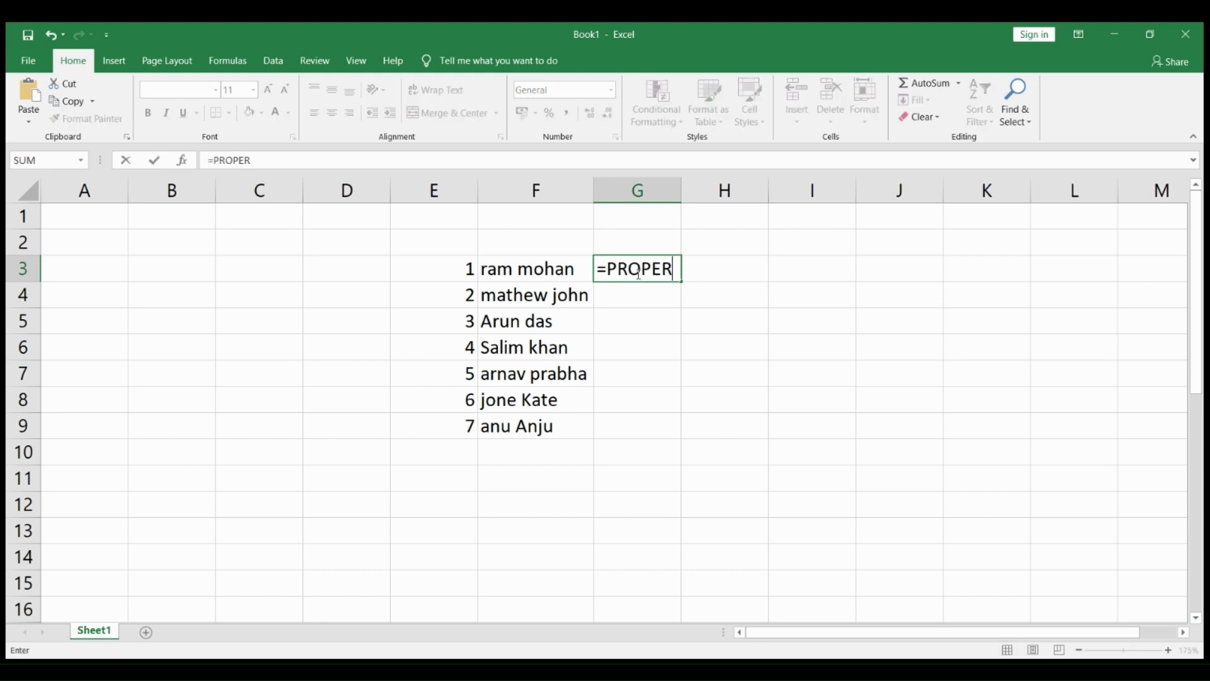
{"action": "type", "text": "("}
{"action": "left_click", "coordinate": [524, 272]}
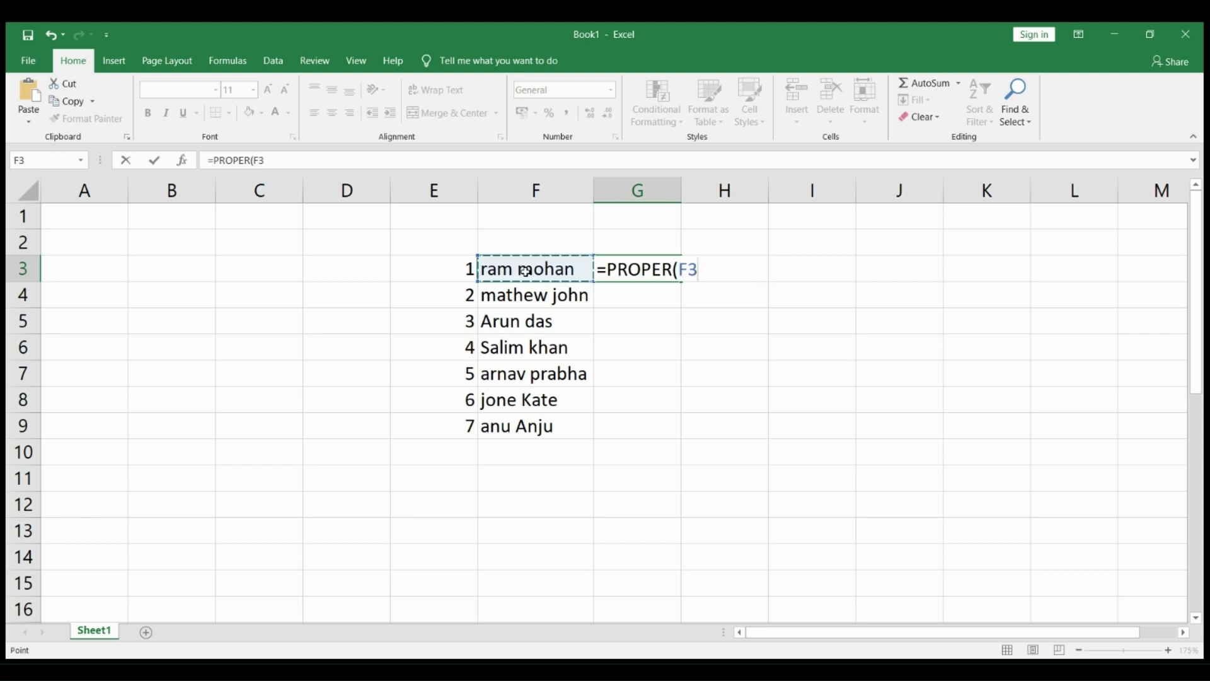
{"action": "type", "text": ")"}
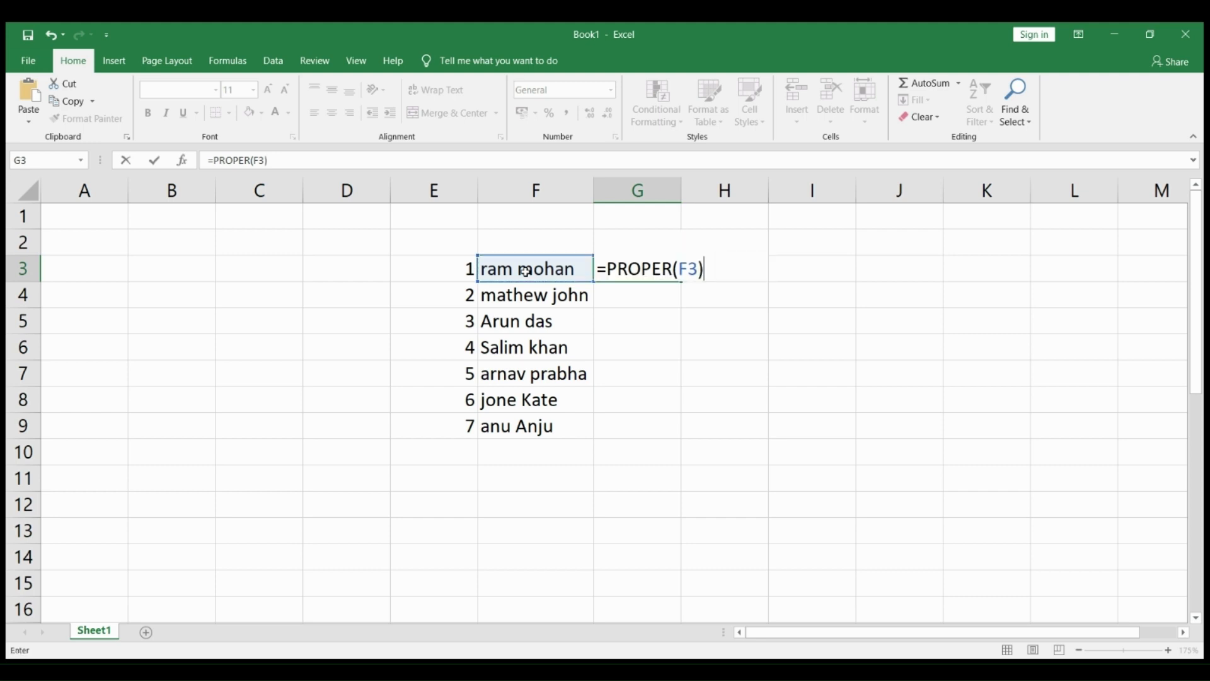
{"action": "key", "text": "Return"}
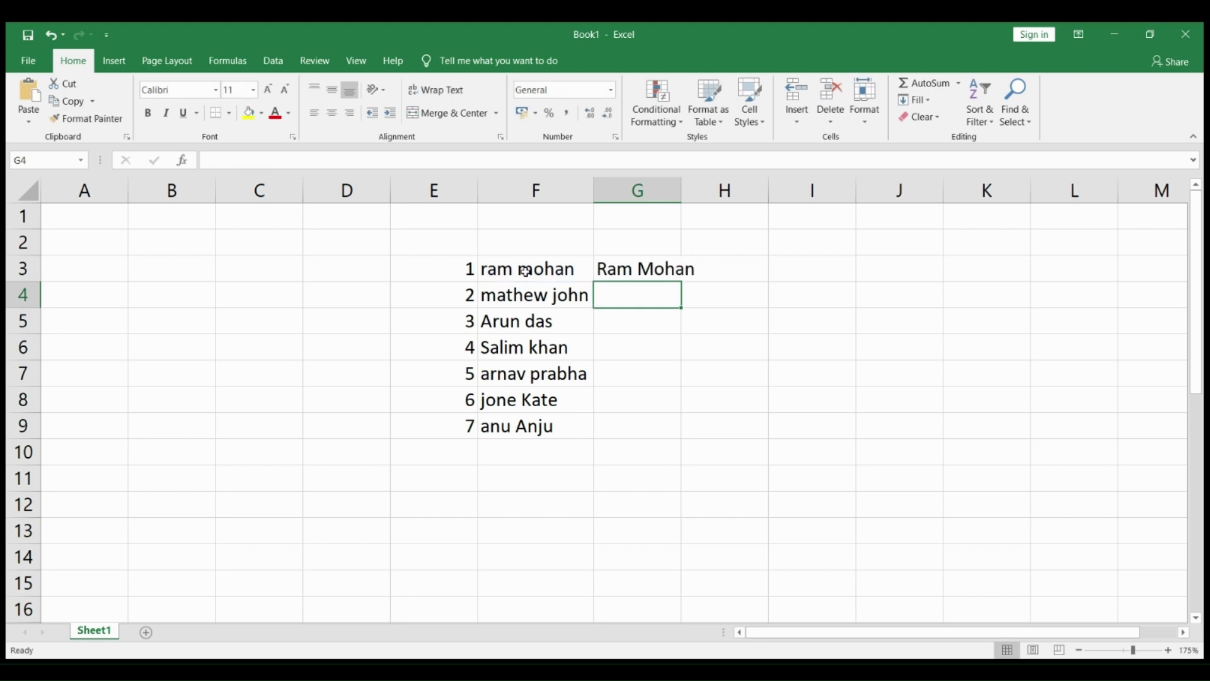
{"action": "double_click", "coordinate": [681, 189]}
Step: Fill the PROPER formula from cell G3 down through G9 for the remaining names
{"action": "left_click", "coordinate": [686, 269]}
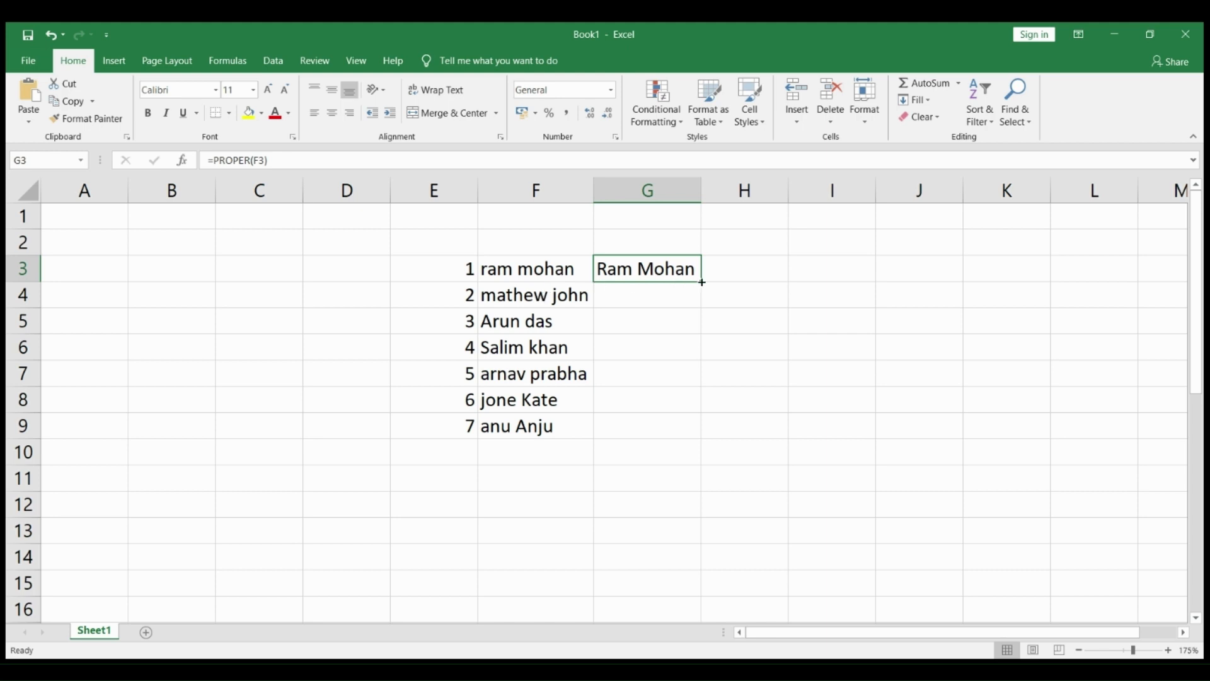
{"action": "left_click_drag", "start_coordinate": [702, 282], "coordinate": [701, 432]}
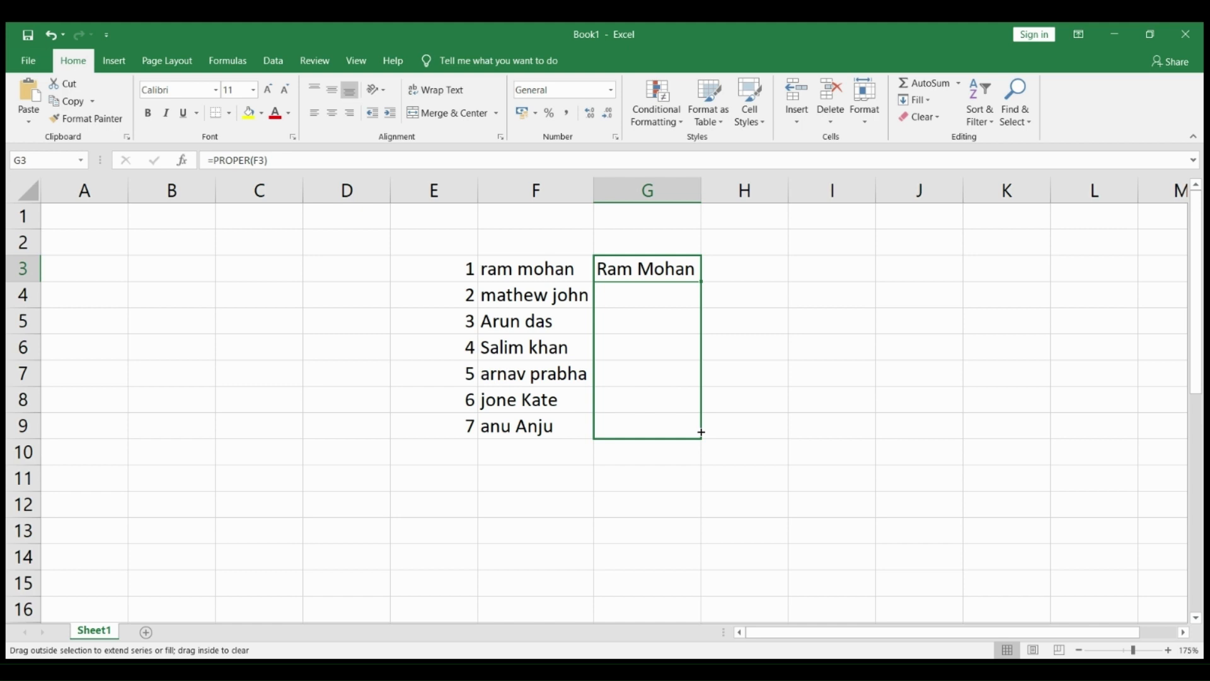
{"action": "left_click_drag", "start_coordinate": [702, 432], "coordinate": [701, 432]}
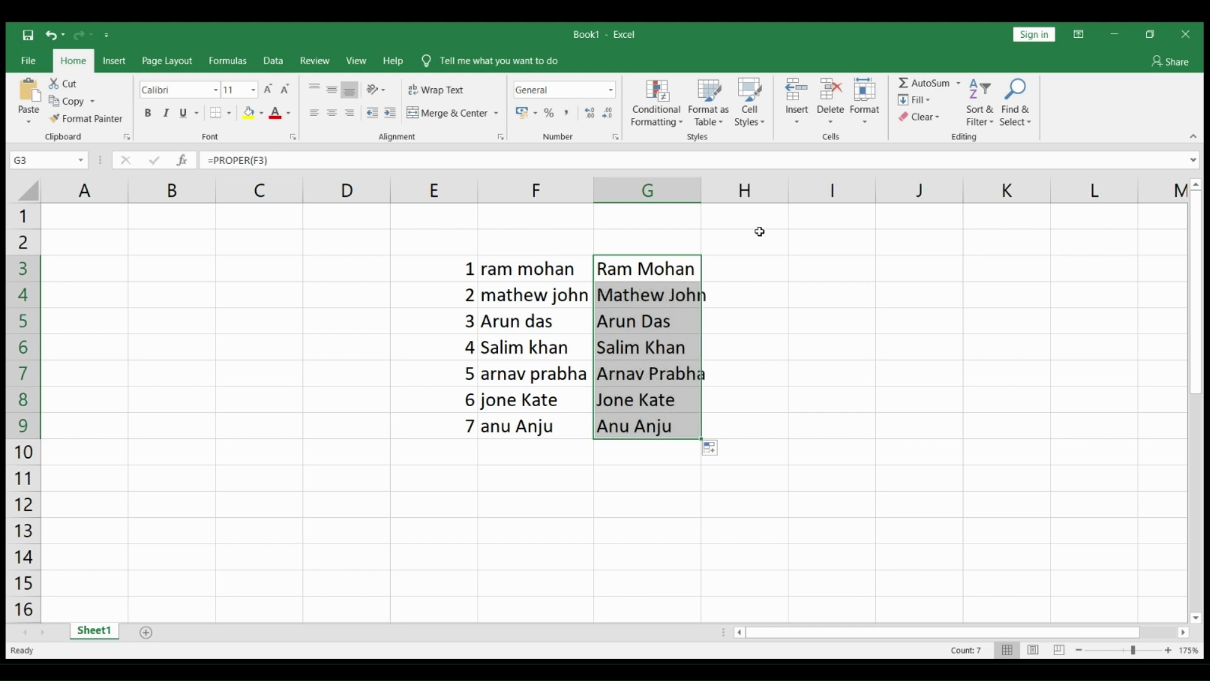
Step: Autofit column G to its longest name and select the formula cells G3 to G9
{"action": "double_click", "coordinate": [702, 192]}
{"action": "left_click", "coordinate": [905, 318]}
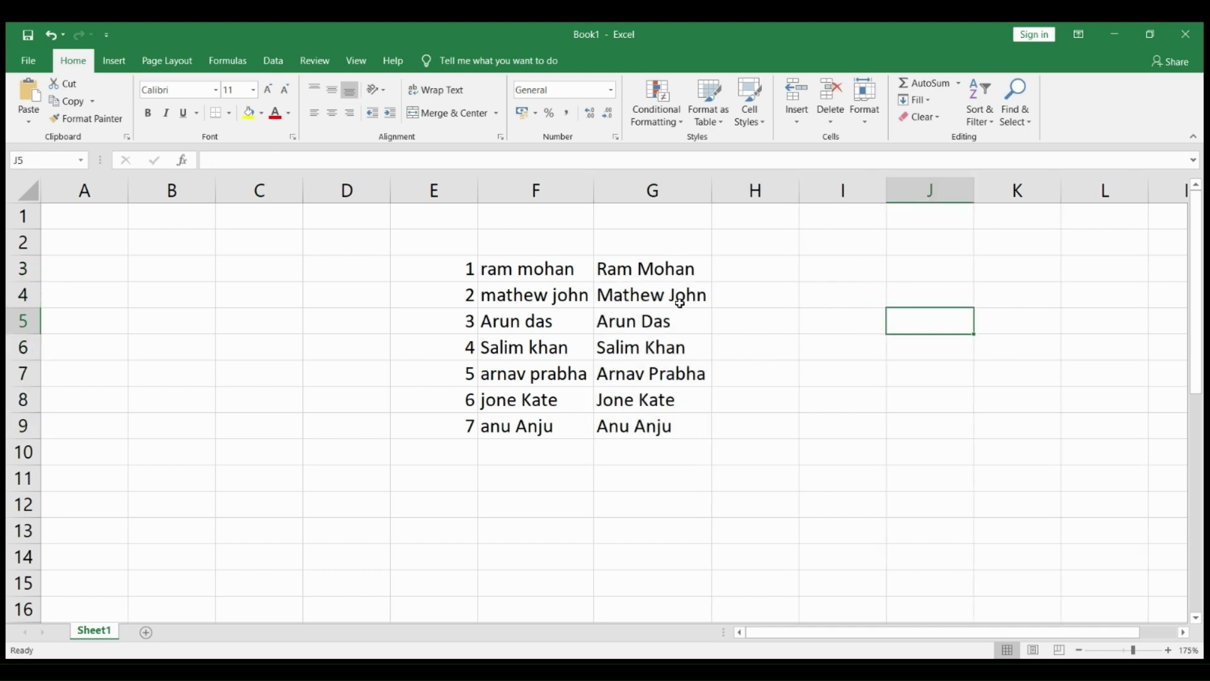
{"action": "left_click", "coordinate": [637, 268]}
{"action": "left_click_drag", "start_coordinate": [636, 268], "coordinate": [635, 425]}
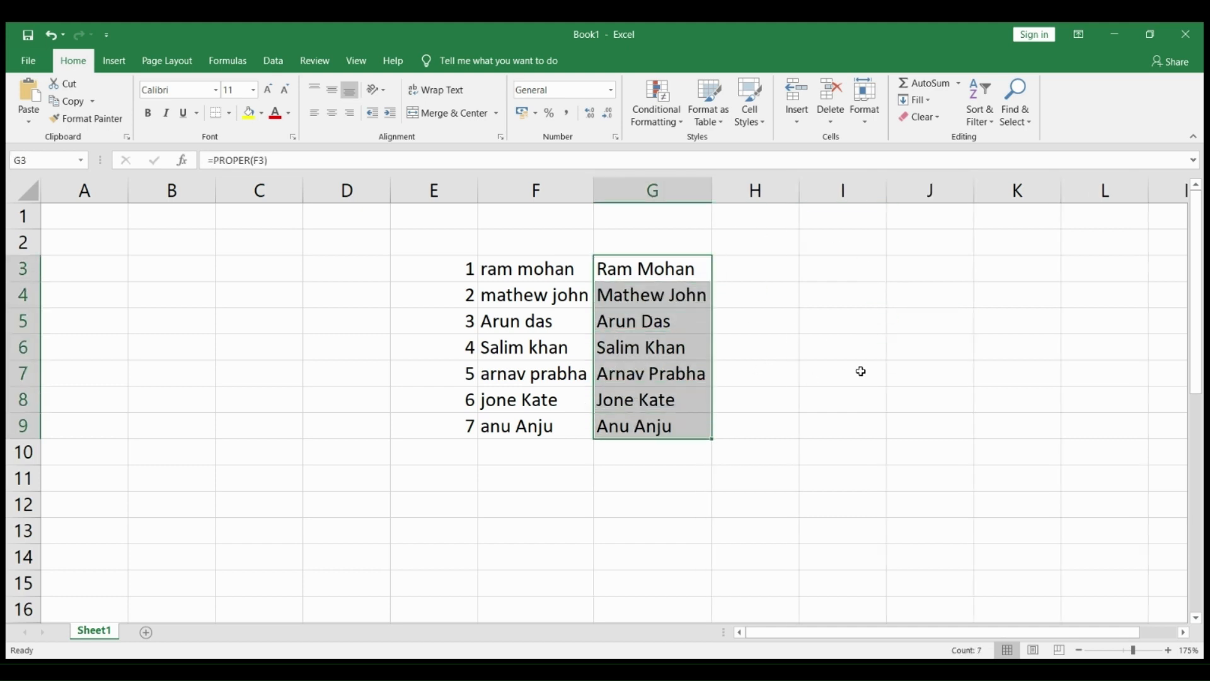